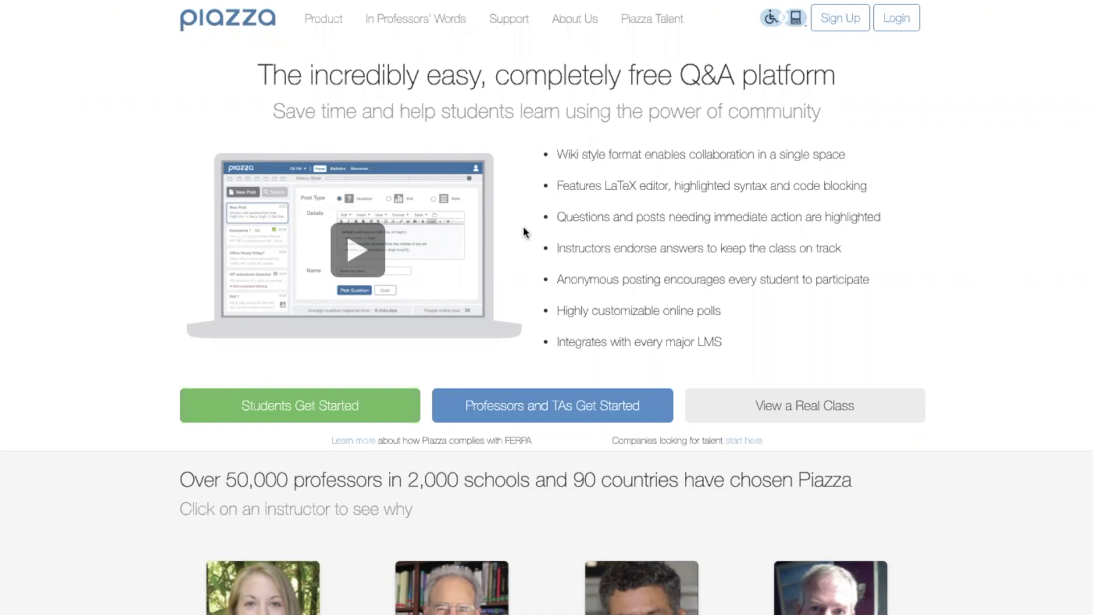
# Sign up as a professor at Piazza University, keeping Spring 2020 as the term
pyautogui.click(537, 406)
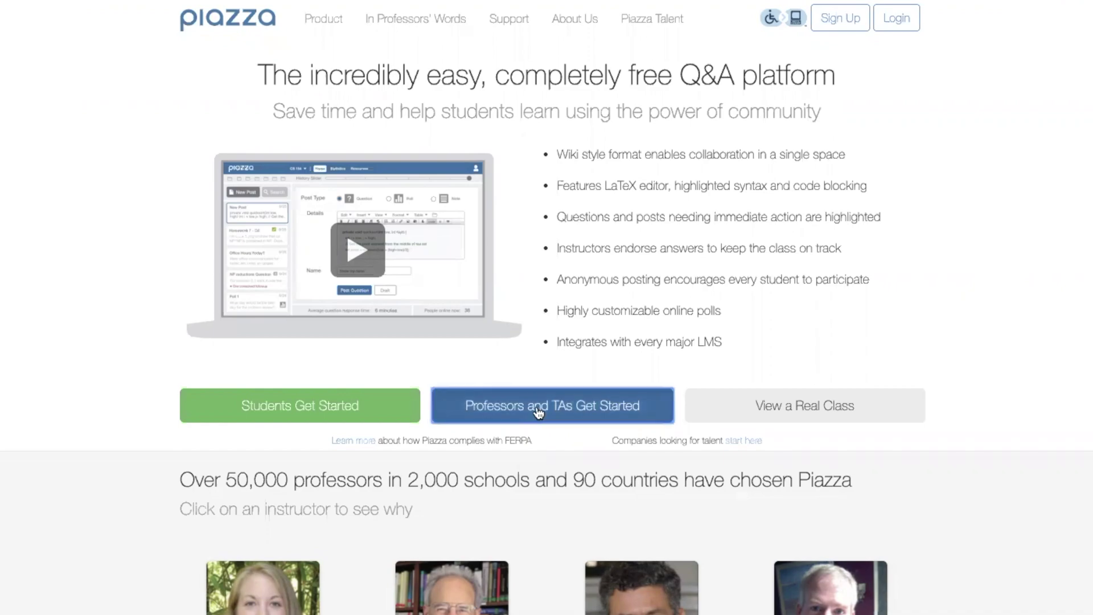
pyautogui.write('Pia')
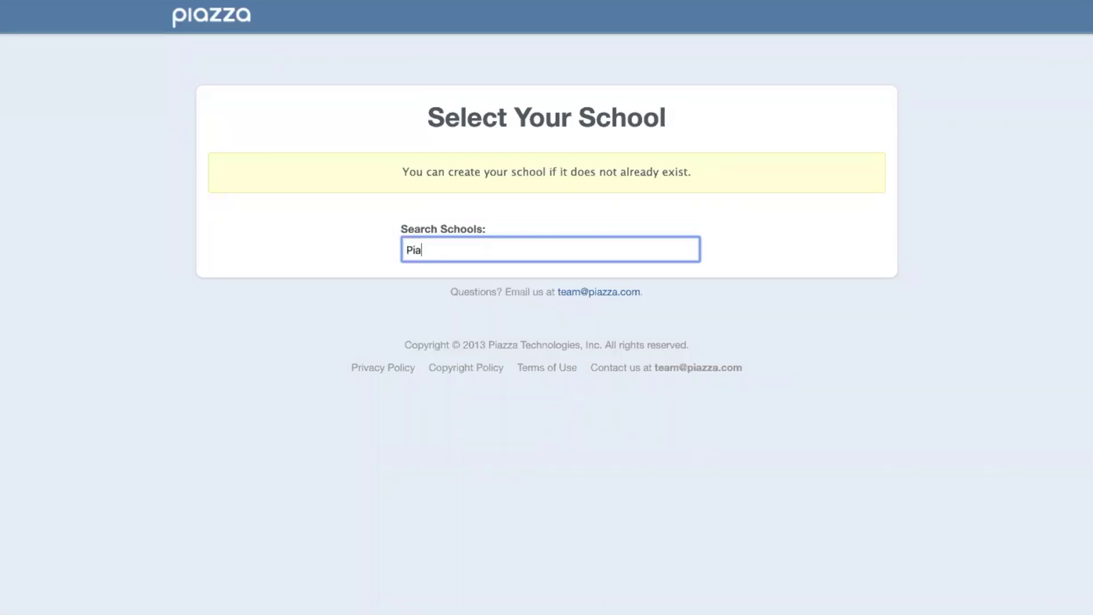
pyautogui.write('zza University')
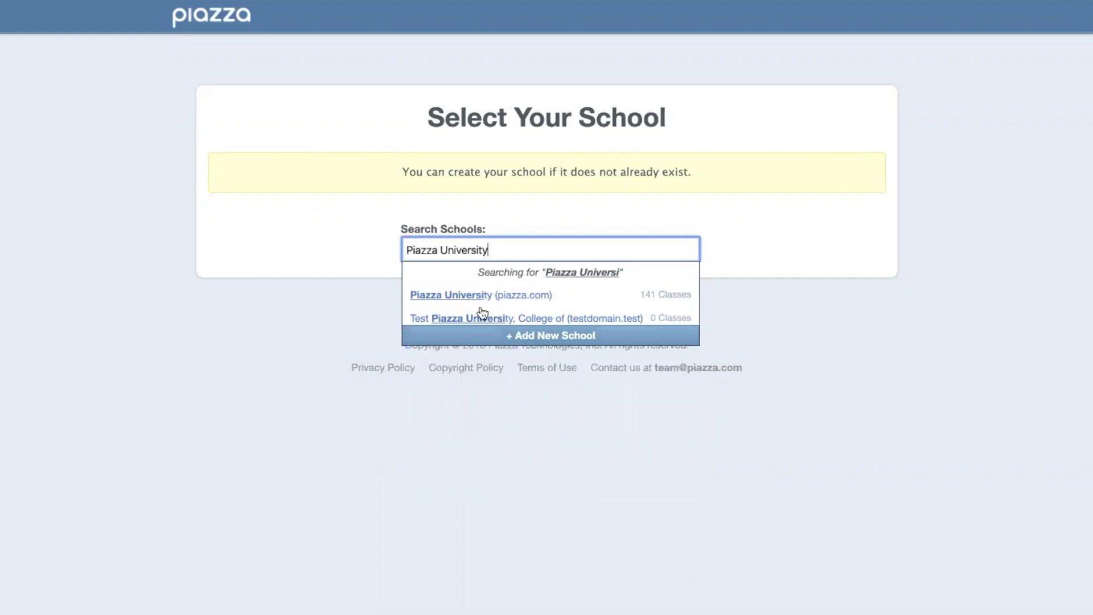
pyautogui.click(480, 298)
pyautogui.write('Philo')
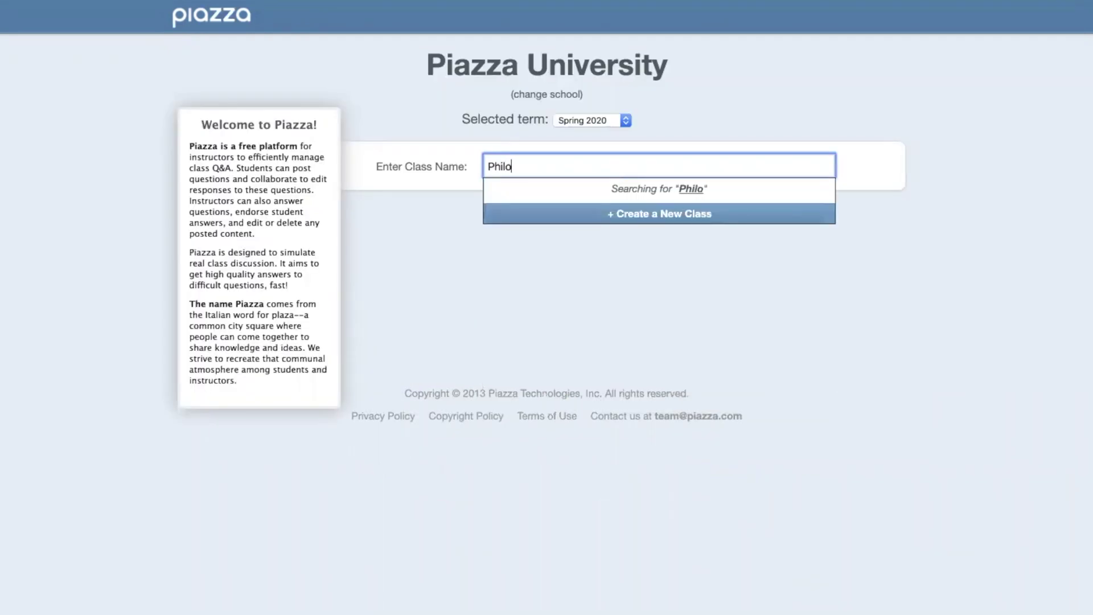
pyautogui.write('sophy of the Perso')
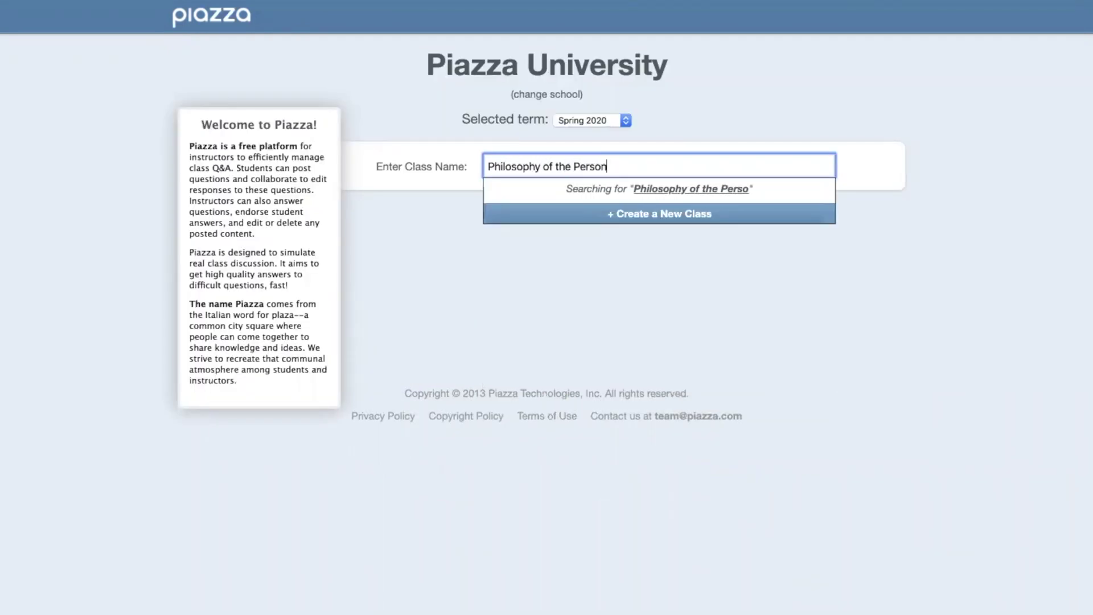
pyautogui.write('n')
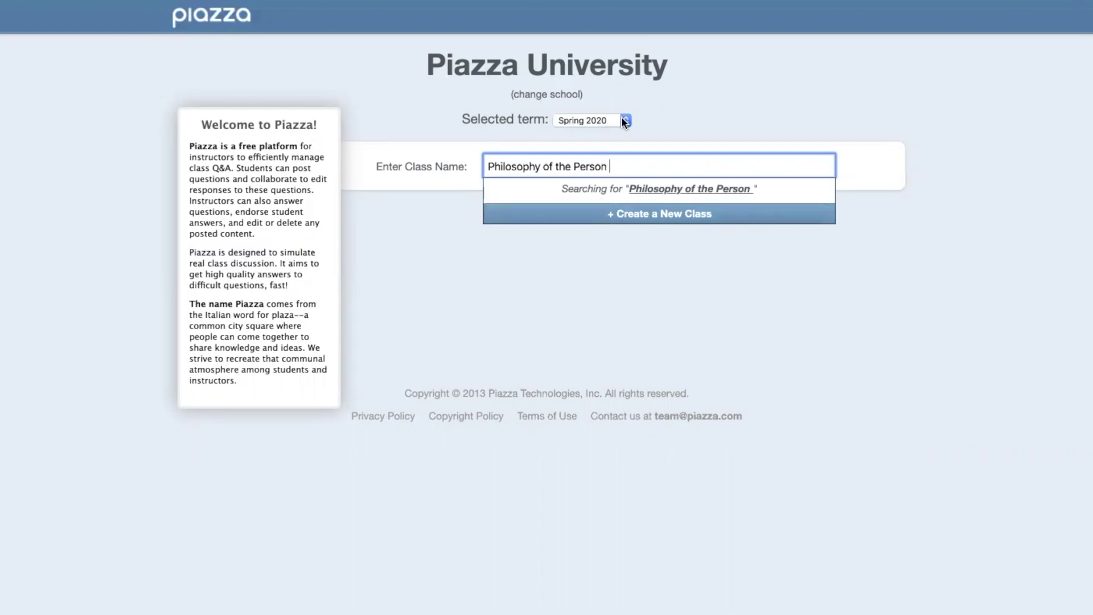
pyautogui.click(623, 119)
pyautogui.click(622, 120)
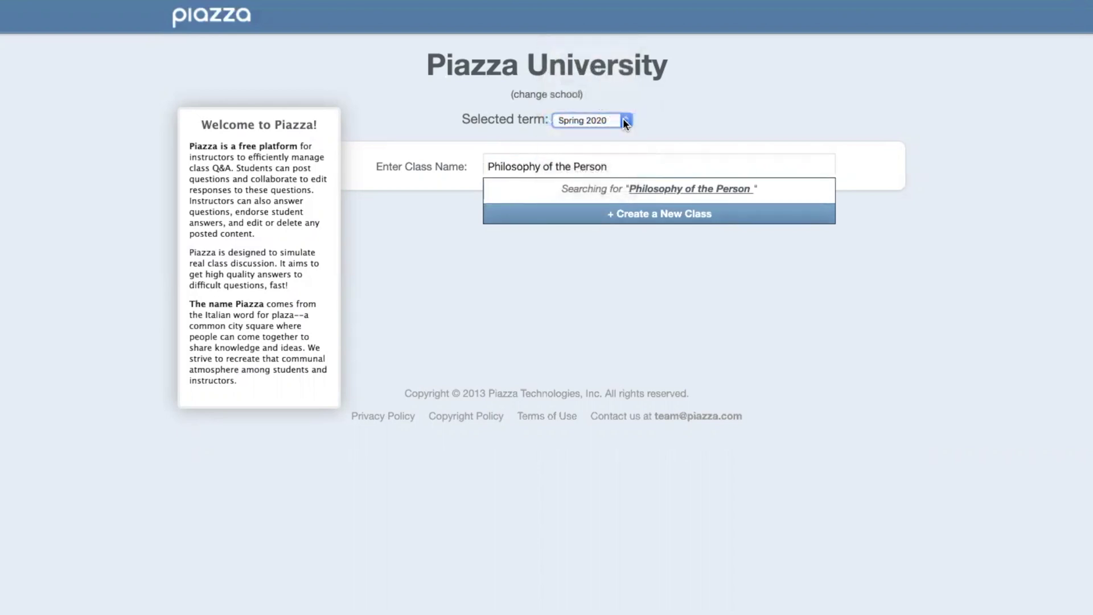
# Enter class number Phil 101 and enrollment 50, and confirm Piazza University affiliation
pyautogui.click(658, 218)
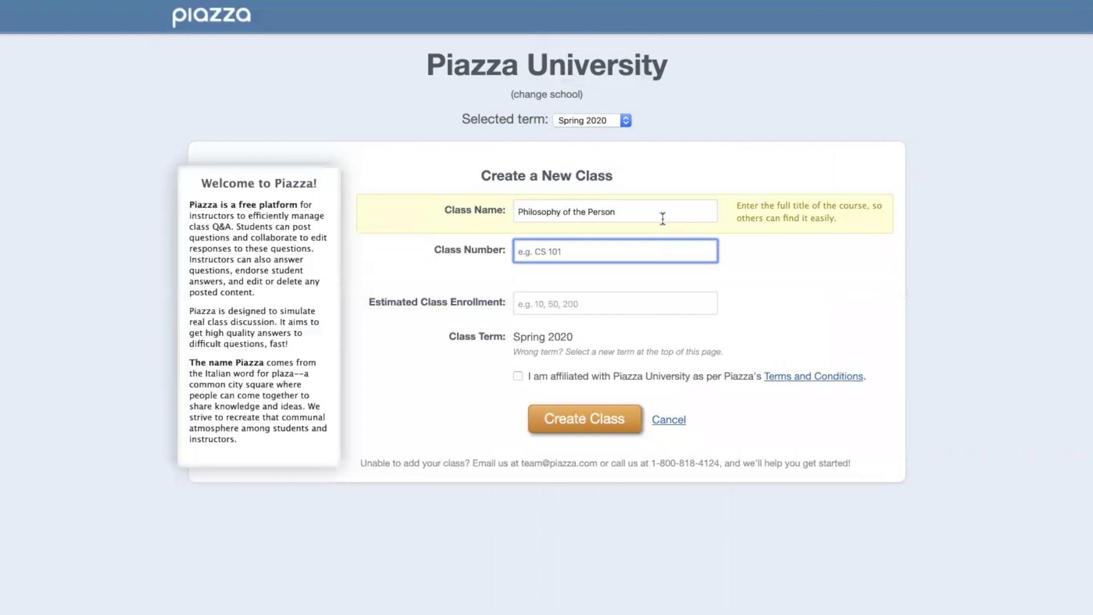
pyautogui.click(526, 251)
pyautogui.write('Ph')
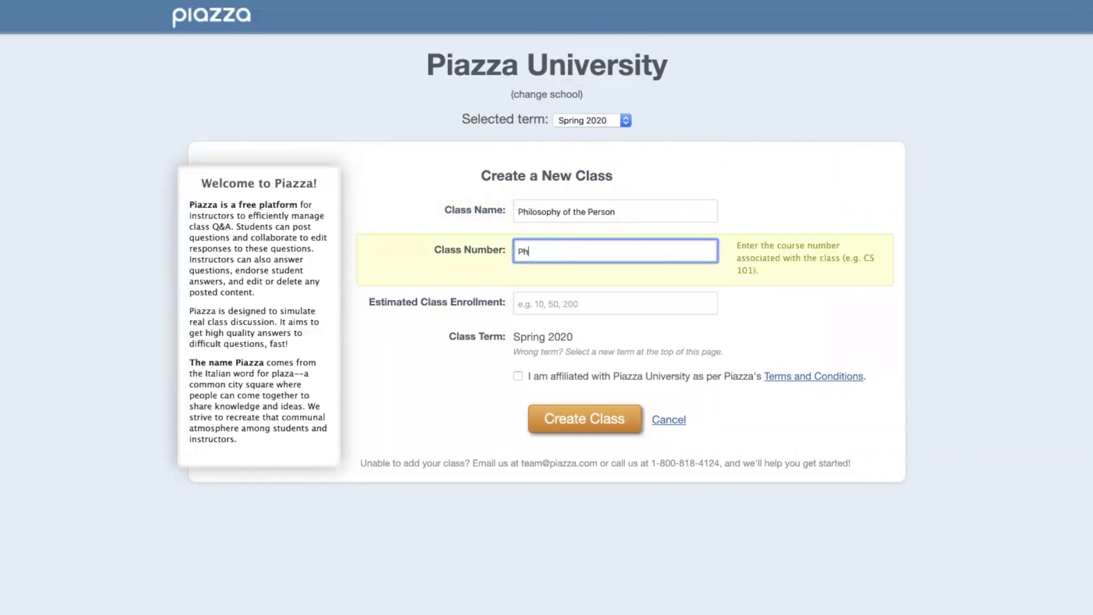
pyautogui.write('il 101')
pyautogui.click(581, 304)
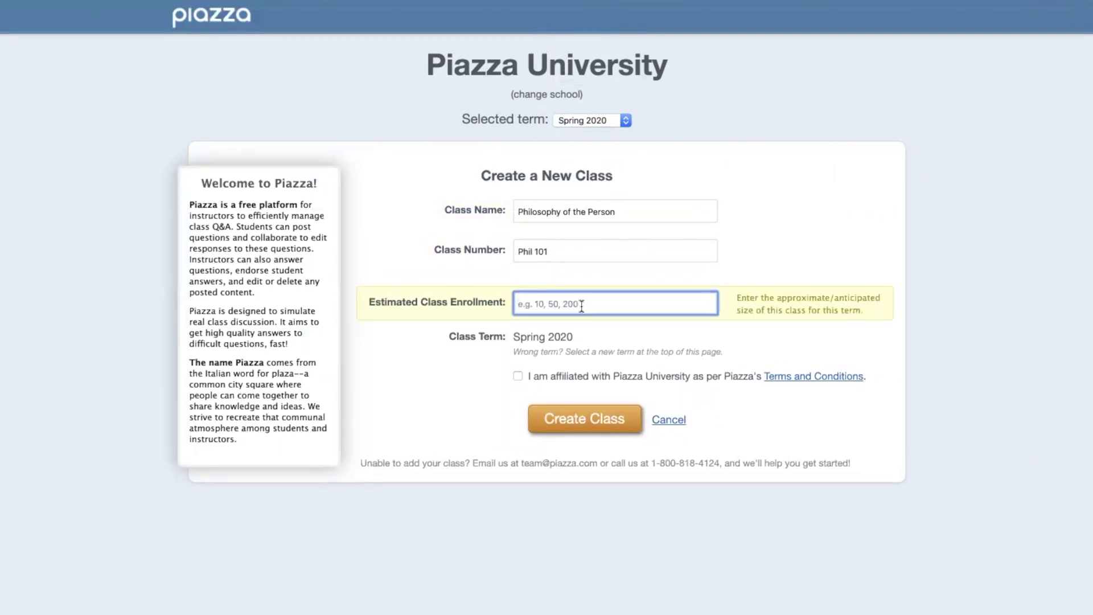
pyautogui.write('50')
pyautogui.click(555, 343)
pyautogui.click(517, 375)
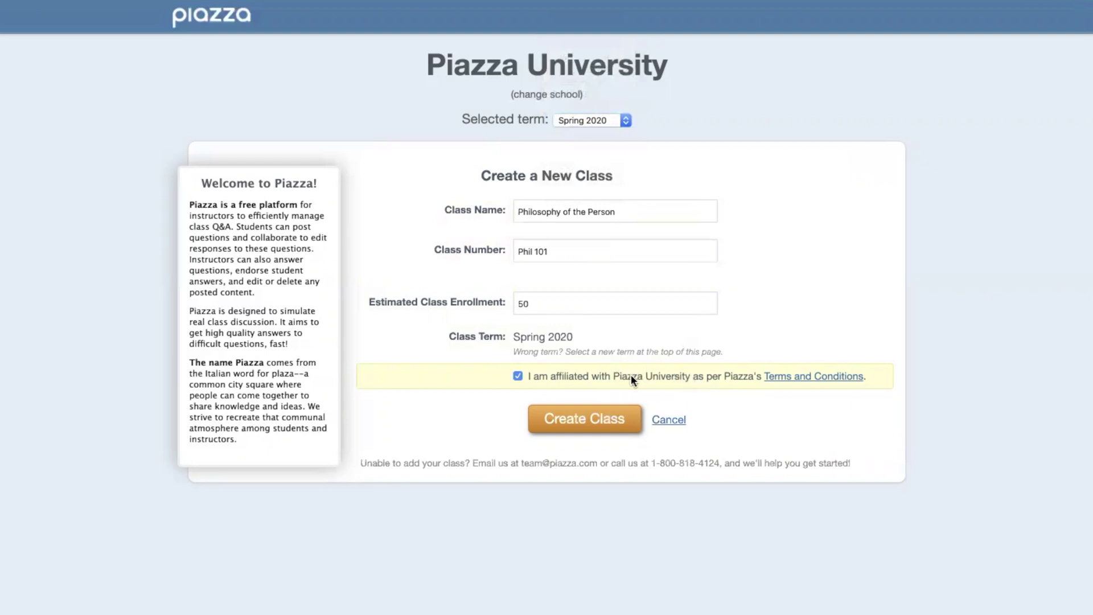
# Create PHIL 101 and check its course start date, leaving 05/12/2020 unchanged
pyautogui.click(578, 422)
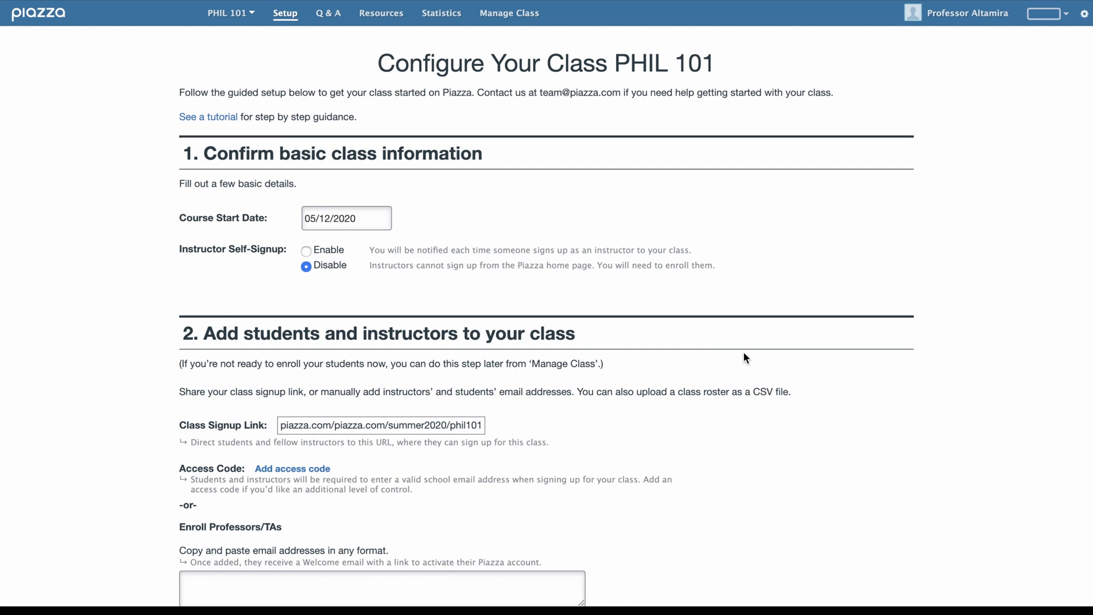
pyautogui.click(334, 216)
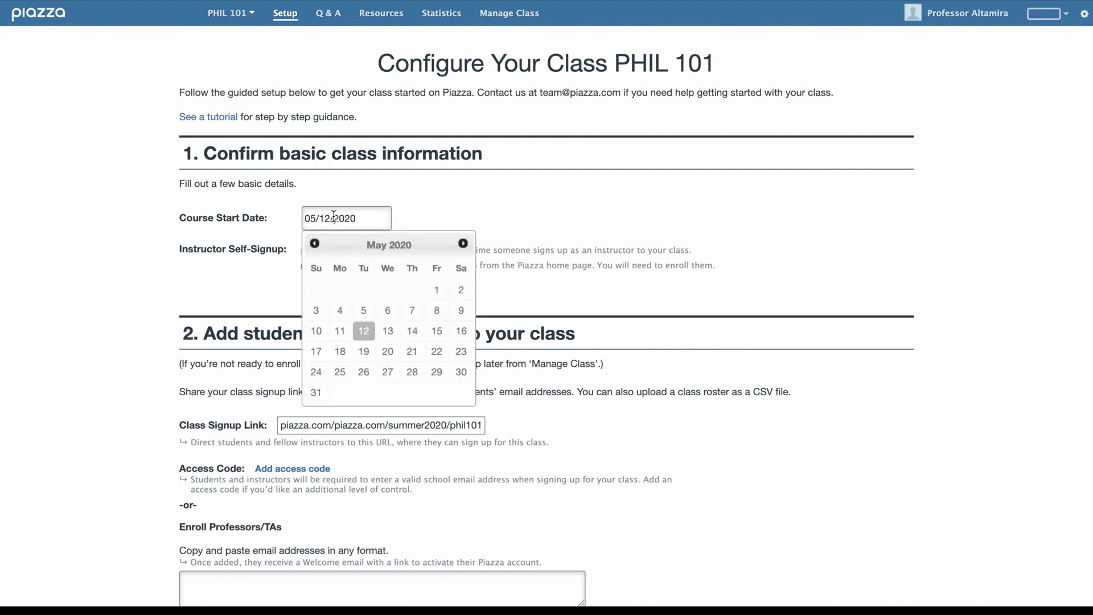
pyautogui.click(398, 185)
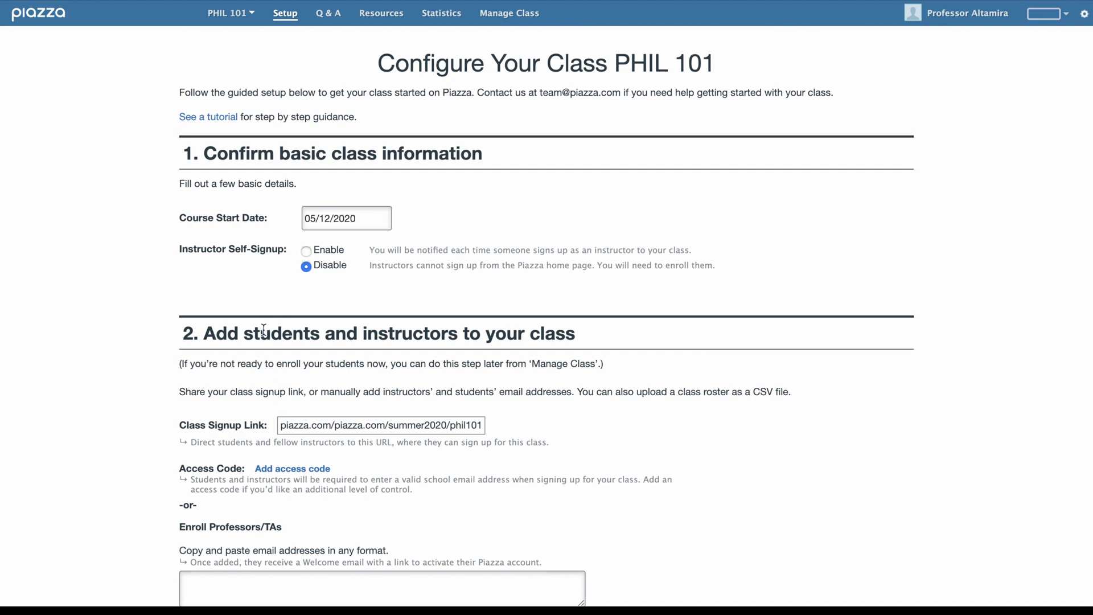
pyautogui.scroll(-4, 263, 329)
pyautogui.scroll(-3, 264, 329)
pyautogui.scroll(-1, 263, 329)
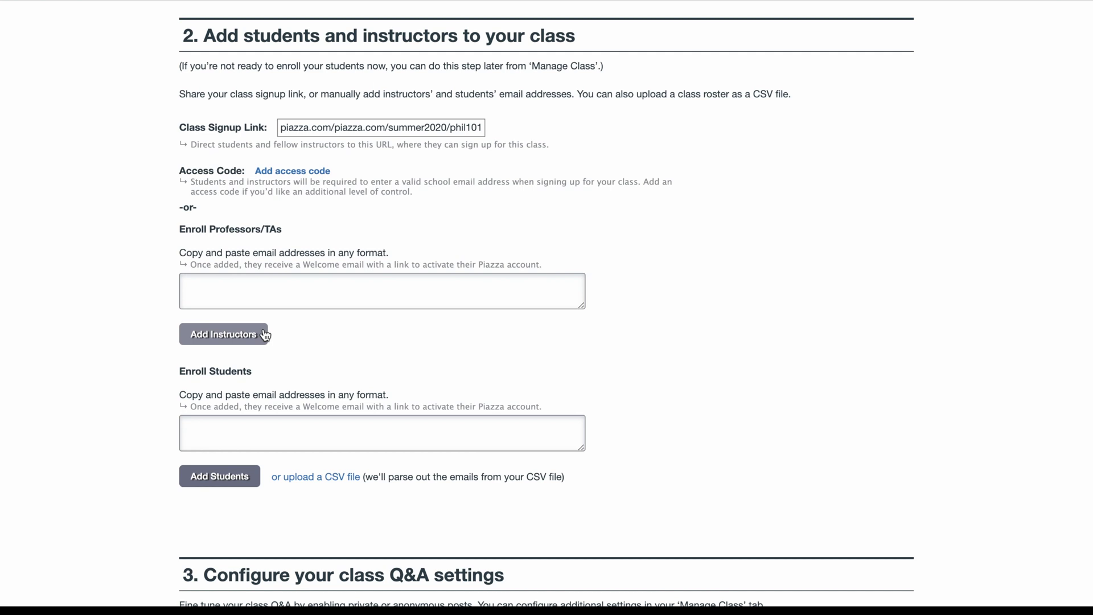
# Look over the class signup link and access code settings without changing them
pyautogui.click(325, 133)
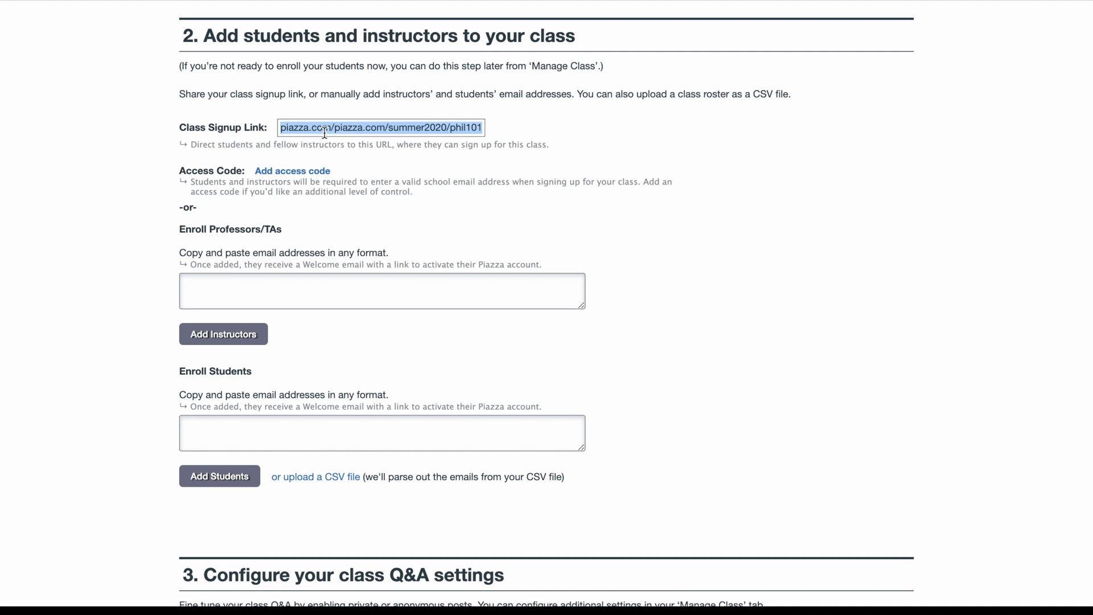
pyautogui.click(387, 169)
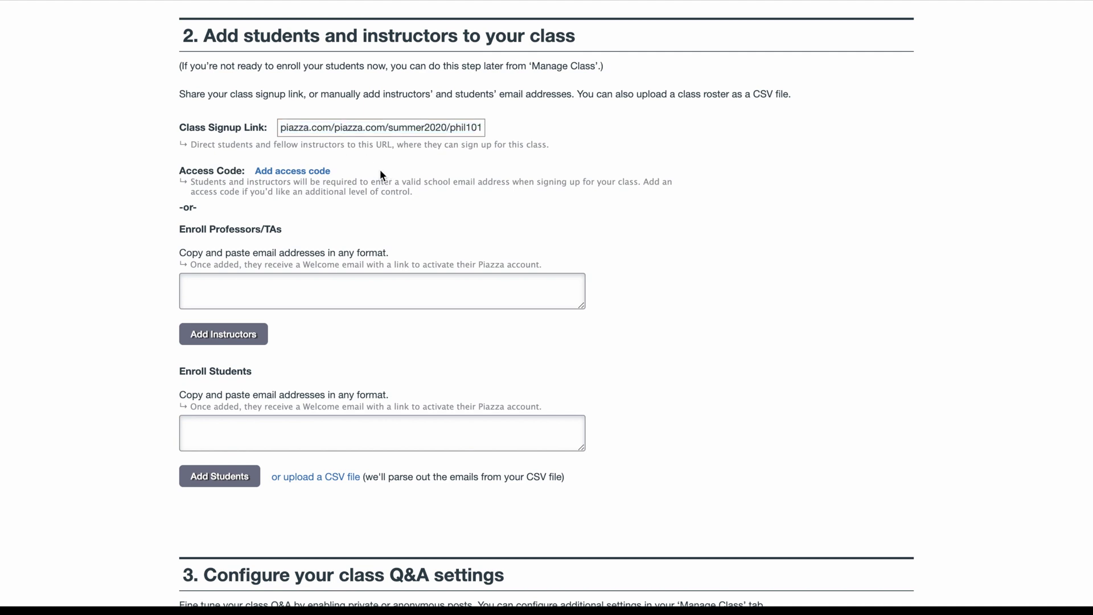
pyautogui.click(315, 179)
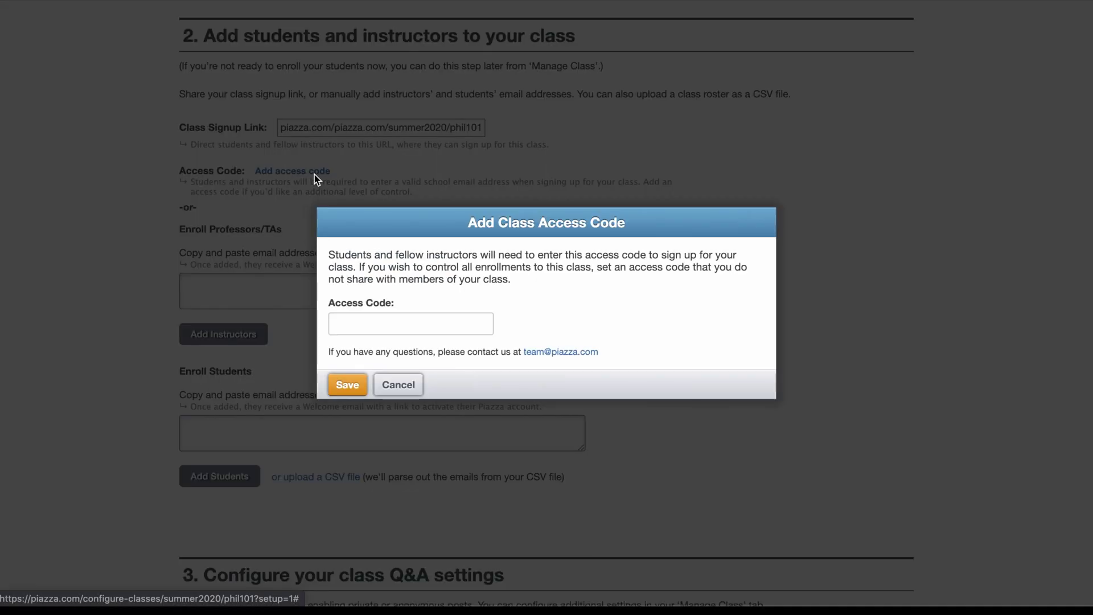
pyautogui.click(398, 385)
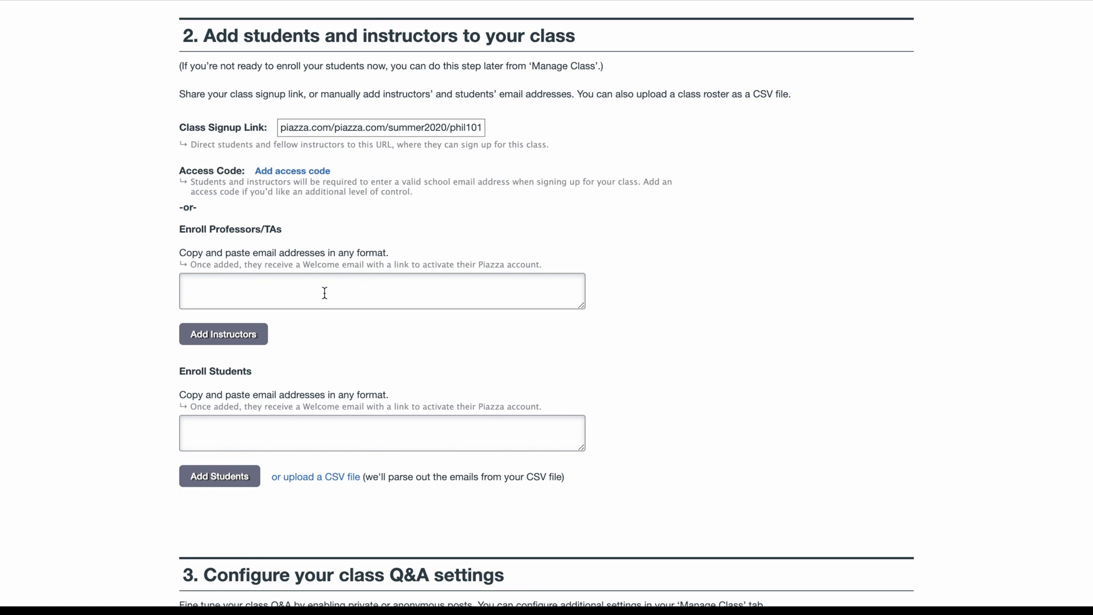
pyautogui.click(224, 340)
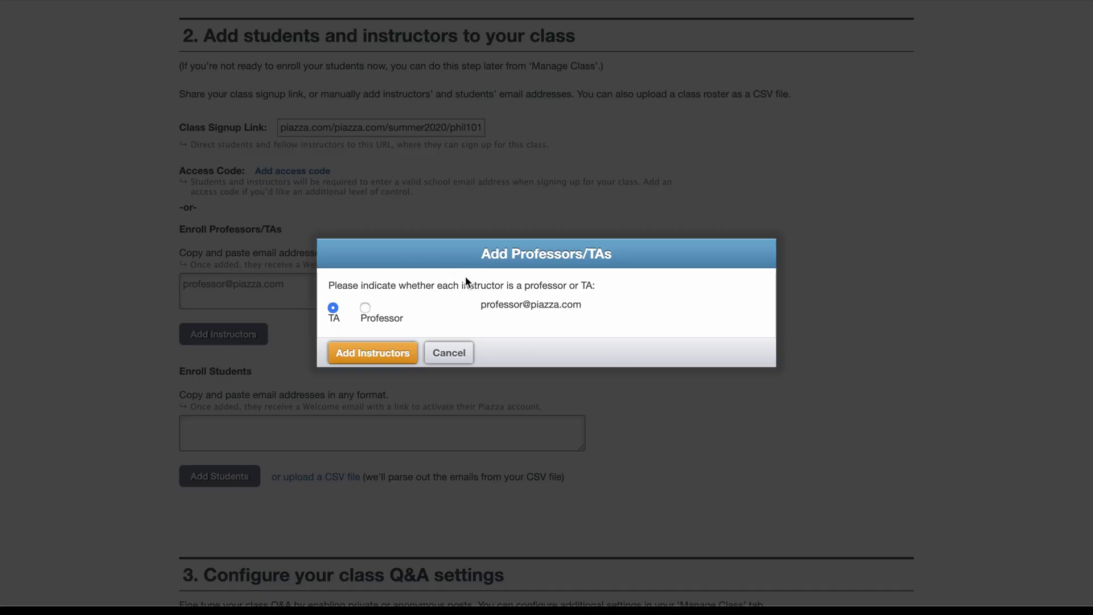
pyautogui.click(366, 309)
pyautogui.click(380, 353)
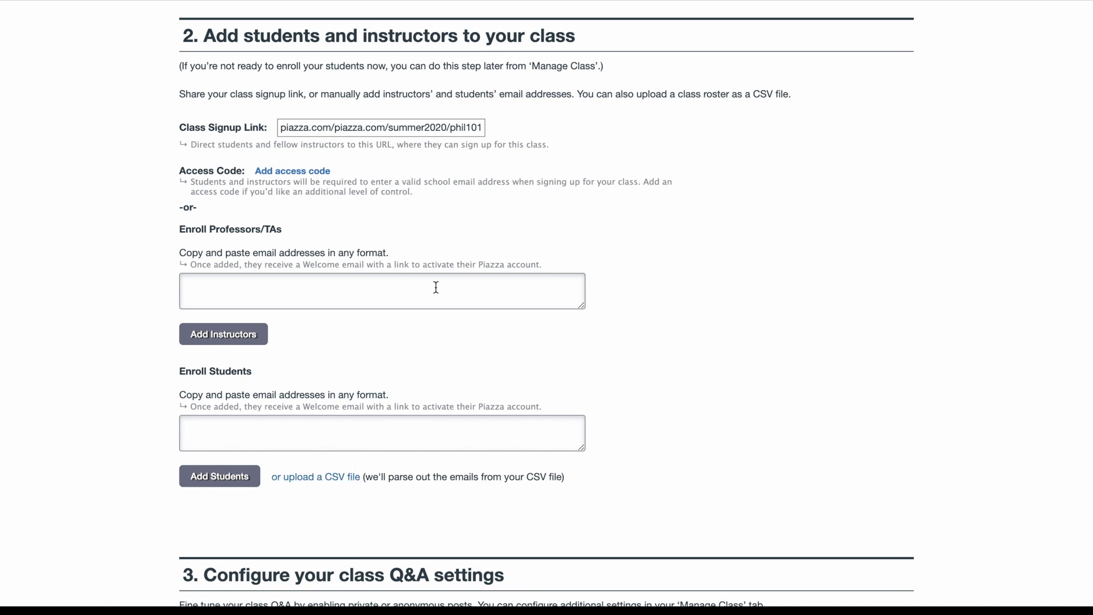
pyautogui.scroll(5, 449, 251)
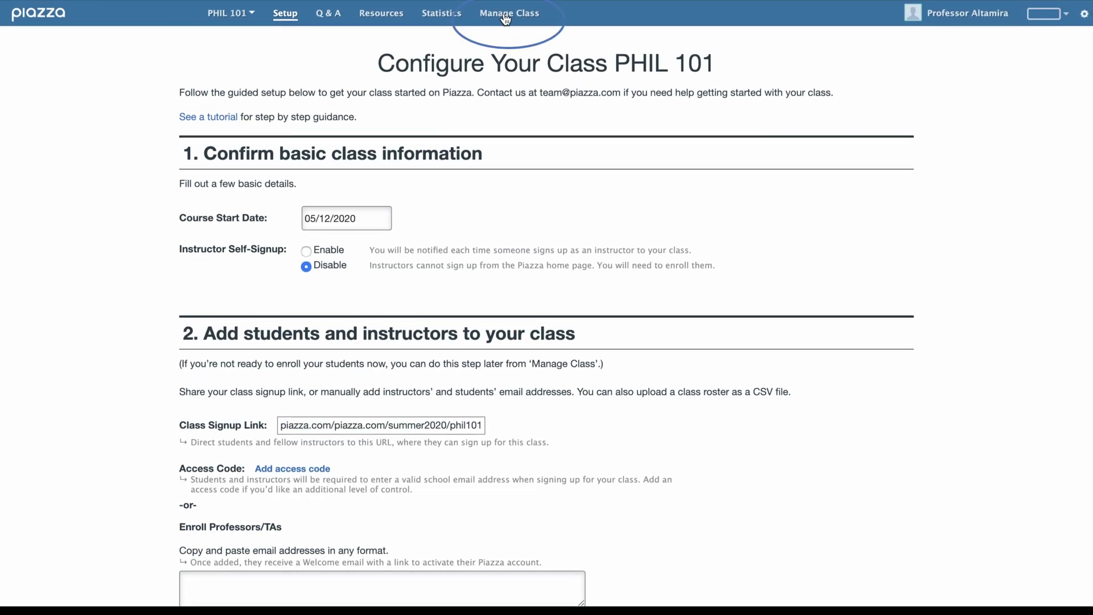
pyautogui.scroll(-3, 449, 250)
pyautogui.scroll(-10, 449, 253)
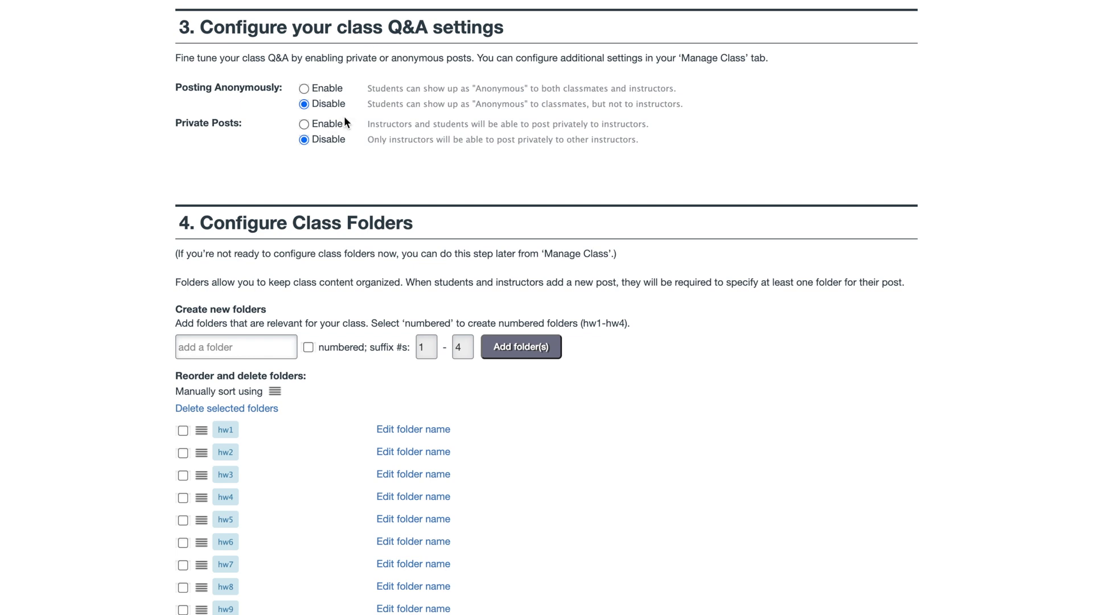
pyautogui.scroll(-5, 361, 271)
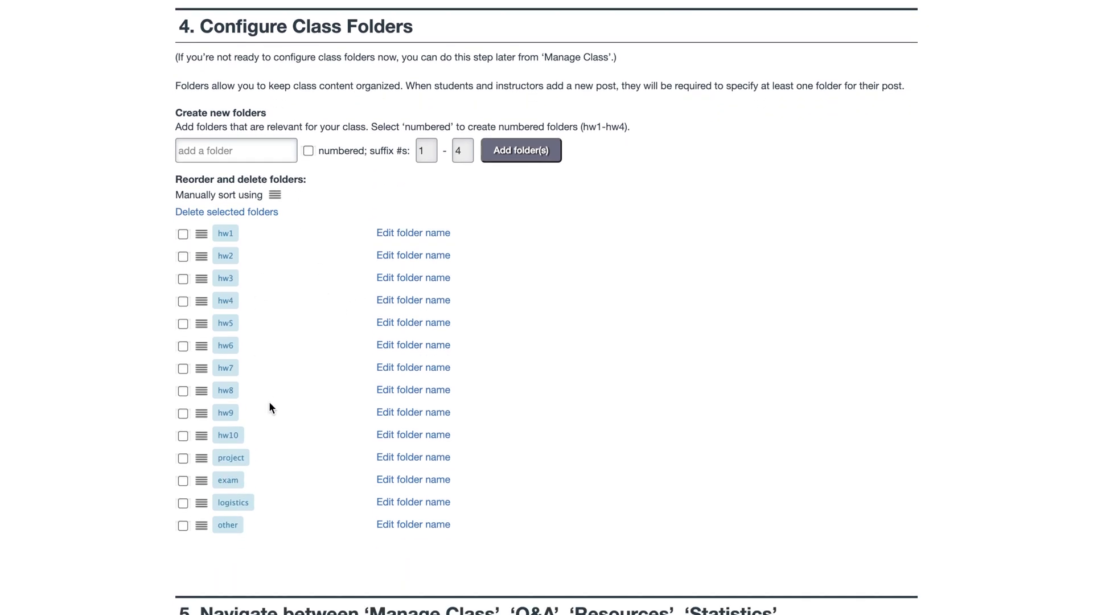
pyautogui.scroll(-5, 268, 408)
pyautogui.scroll(-8, 269, 407)
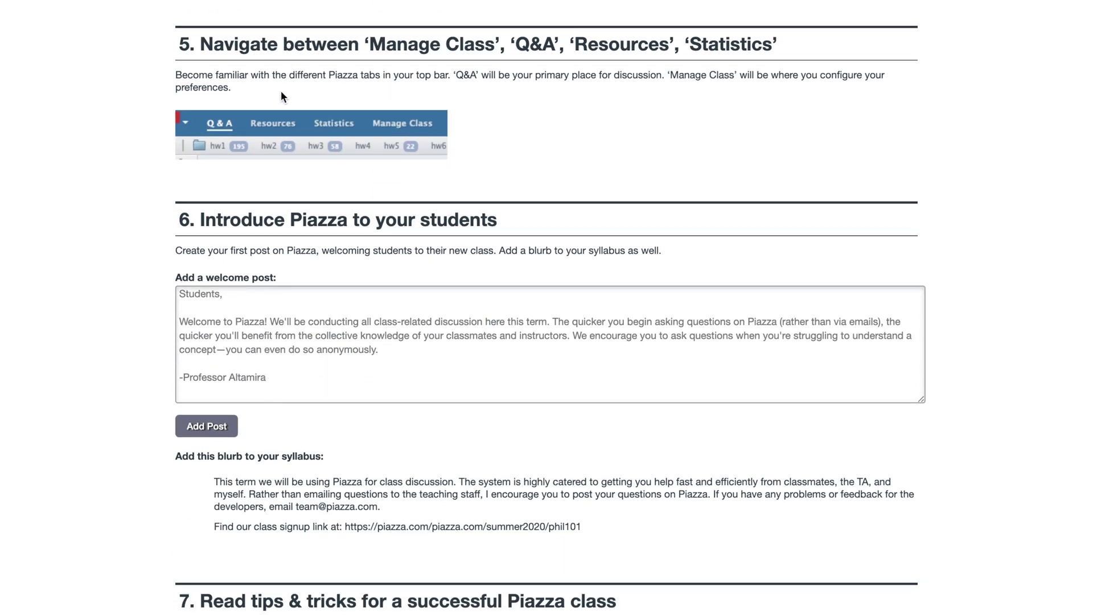
pyautogui.scroll(-2, 368, 123)
pyautogui.scroll(-2, 368, 129)
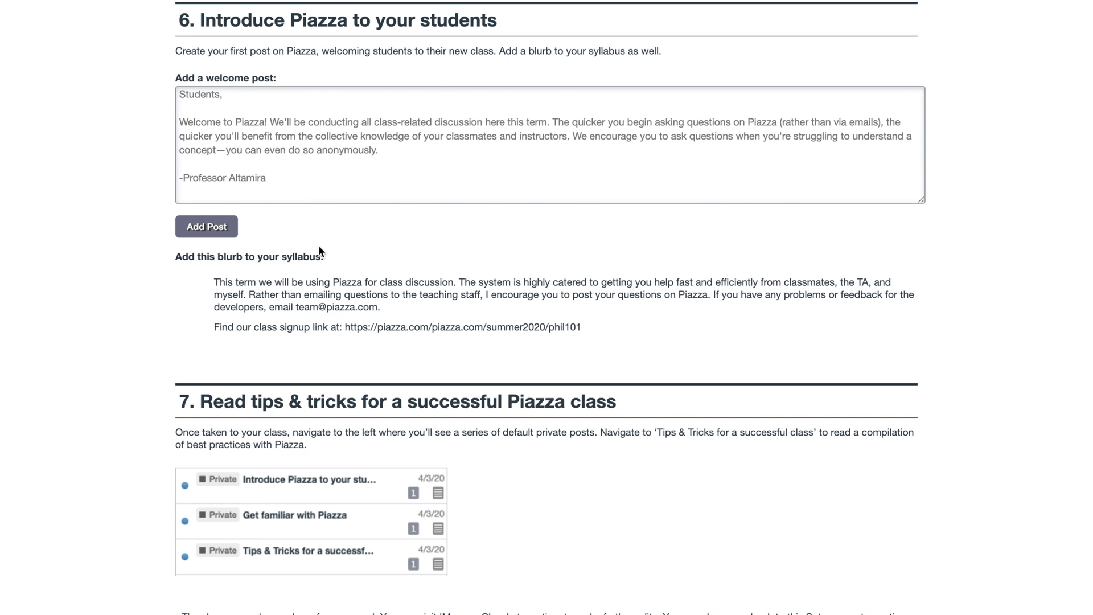
pyautogui.scroll(-3, 319, 246)
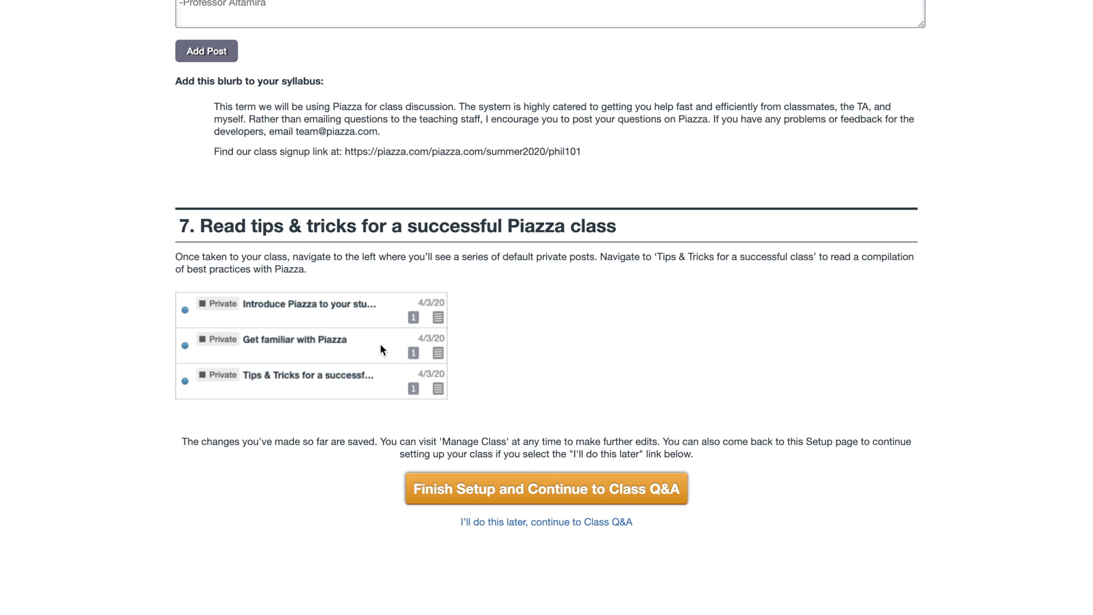
# Finish setup and go to PHIL 101's Q&A dashboard with the Welcome to Piazza! post
pyautogui.click(507, 489)
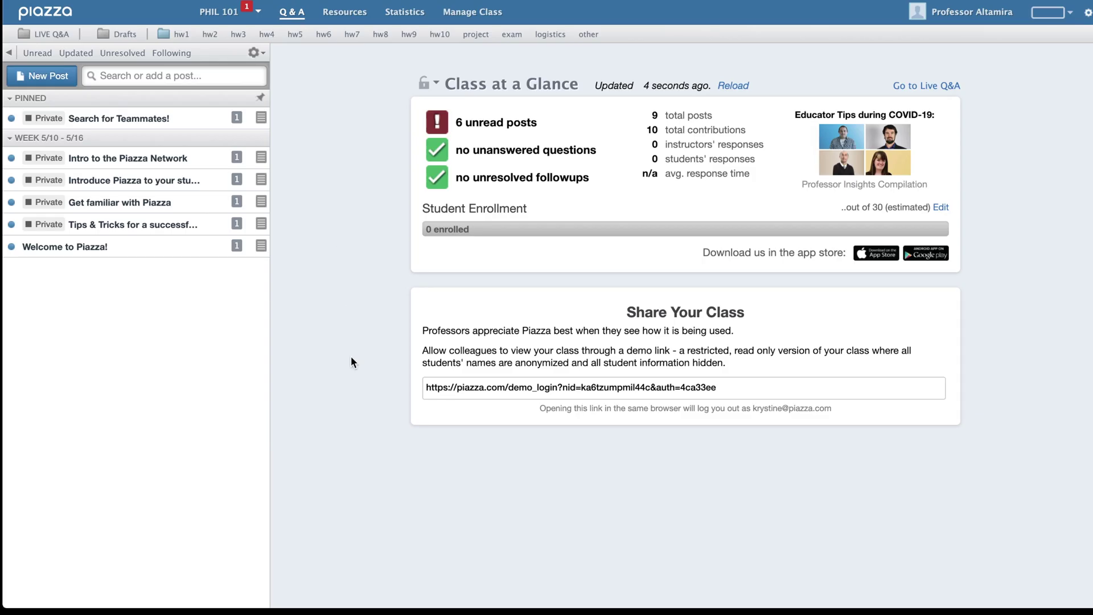